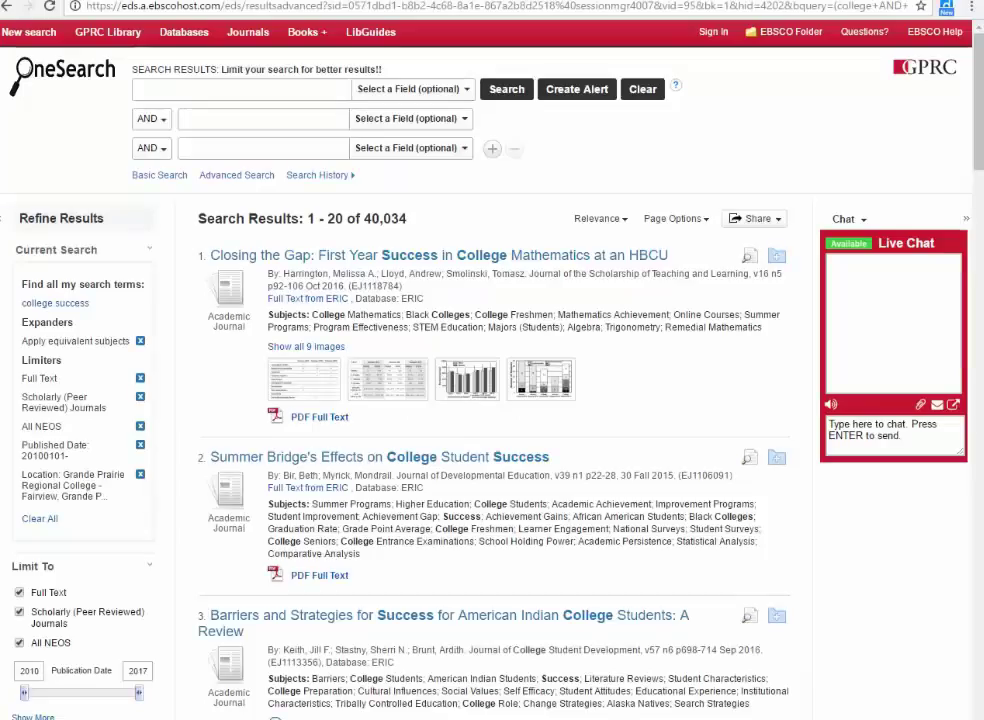
Add the first three college success search results to the folder and open the folder's contents.
click(778, 258)
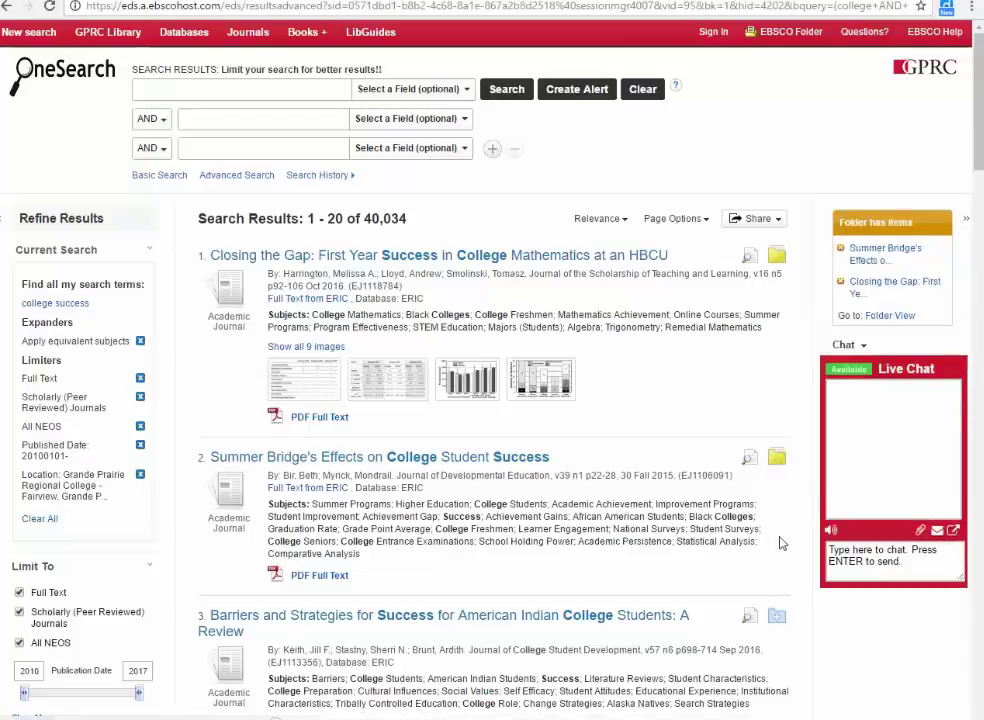
click(779, 618)
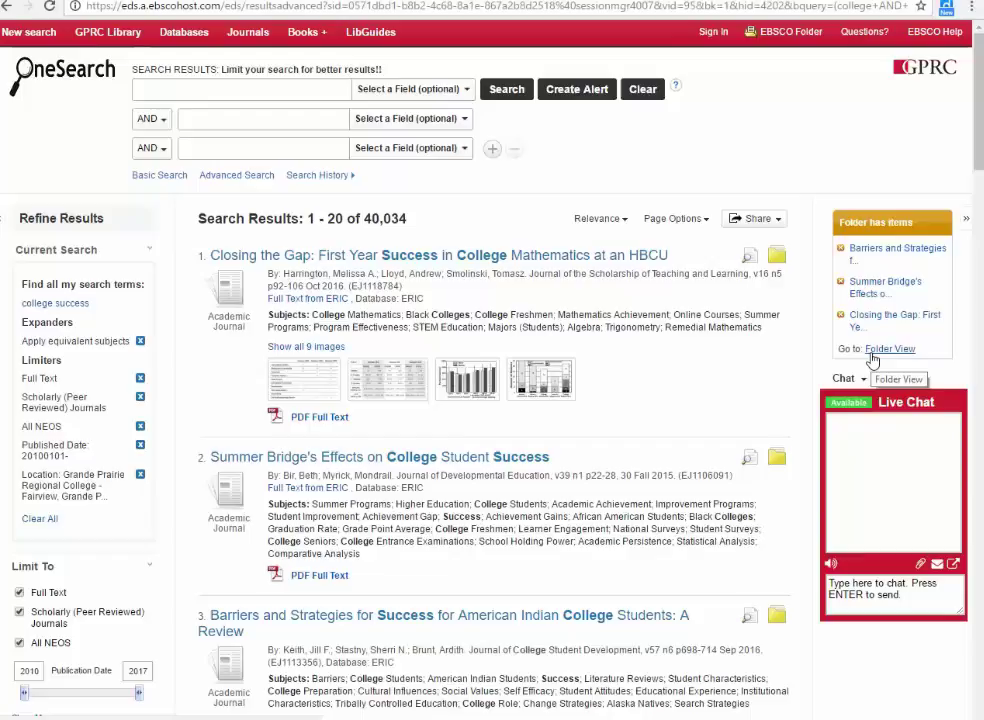
click(780, 33)
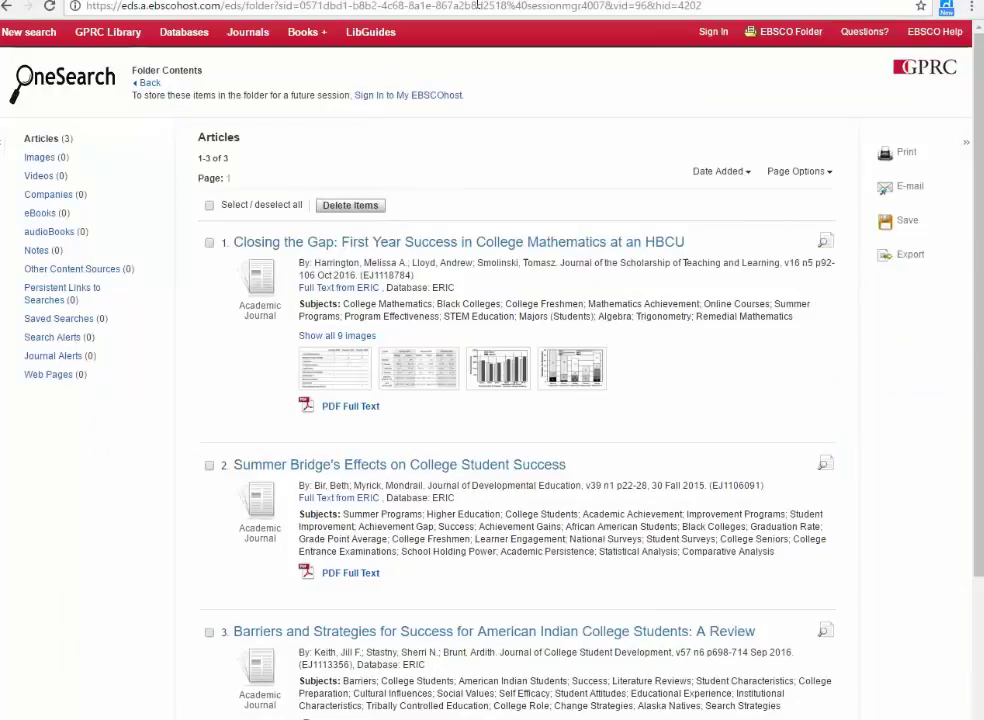
click(368, 5)
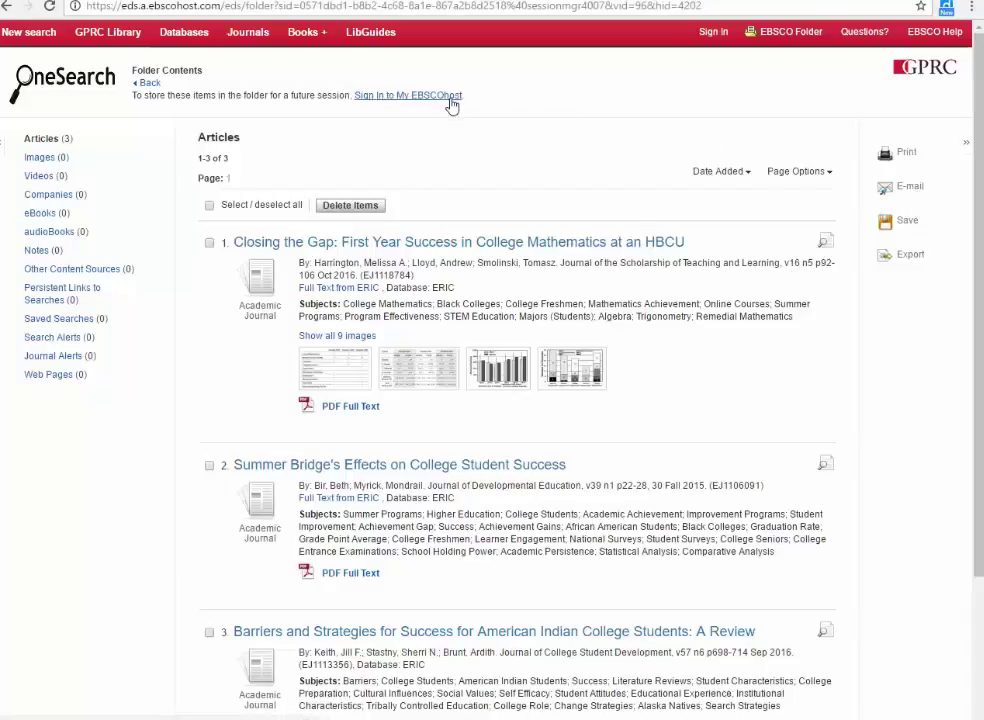
E-mail all three folder articles to the recipient's address with subject "Research!", PDFs attached and citations in APA (American Psychological Assoc.) format.
click(209, 205)
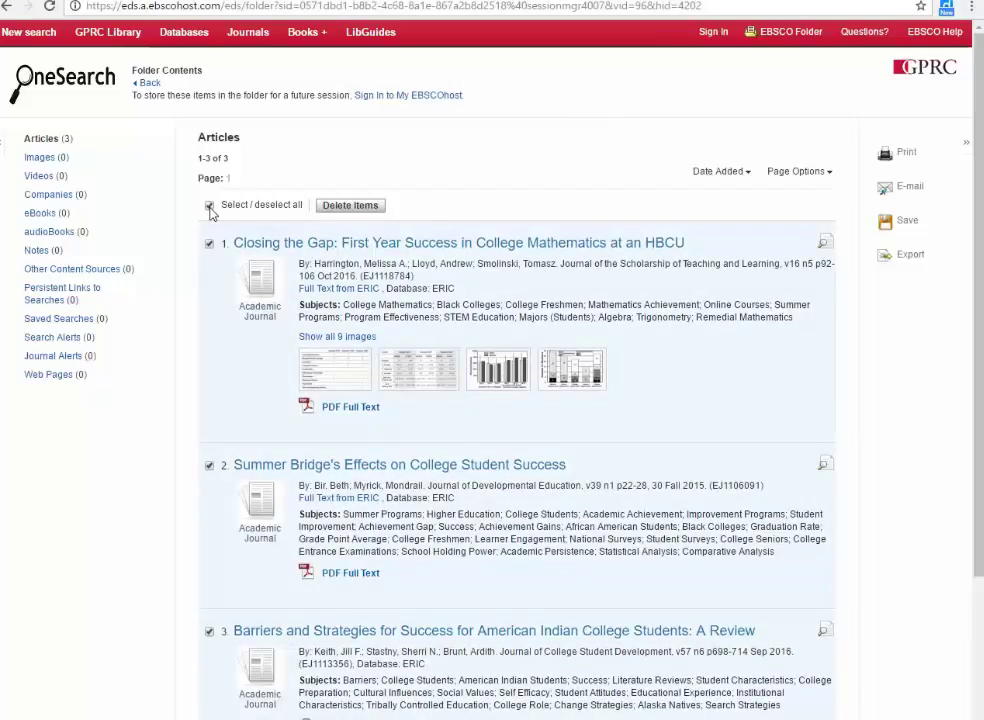
click(905, 190)
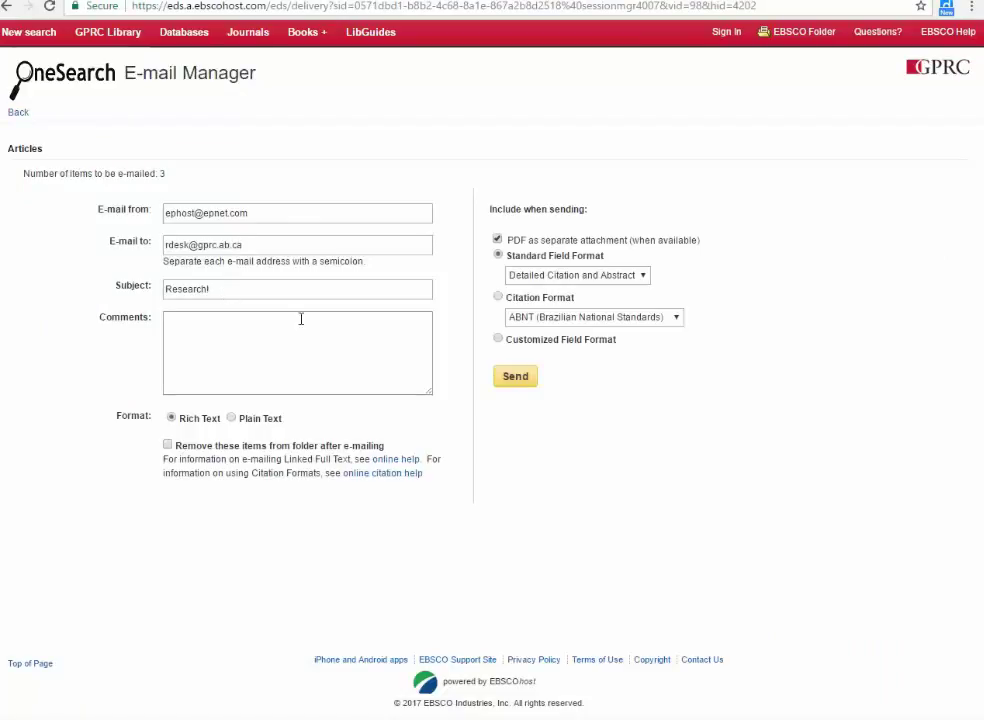
click(498, 297)
click(575, 317)
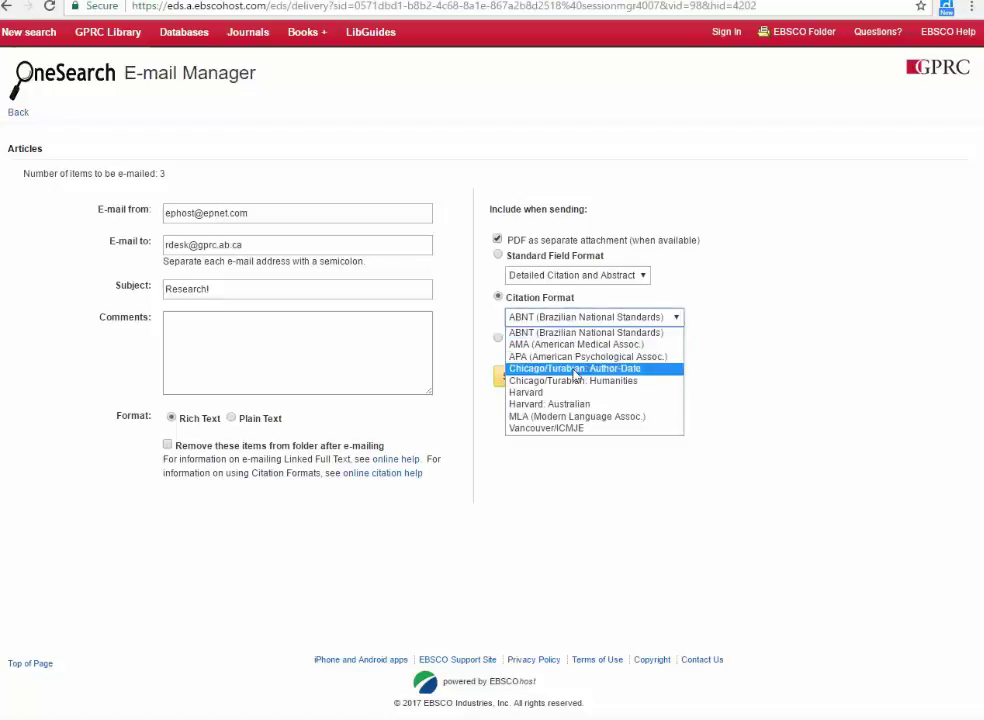
click(575, 356)
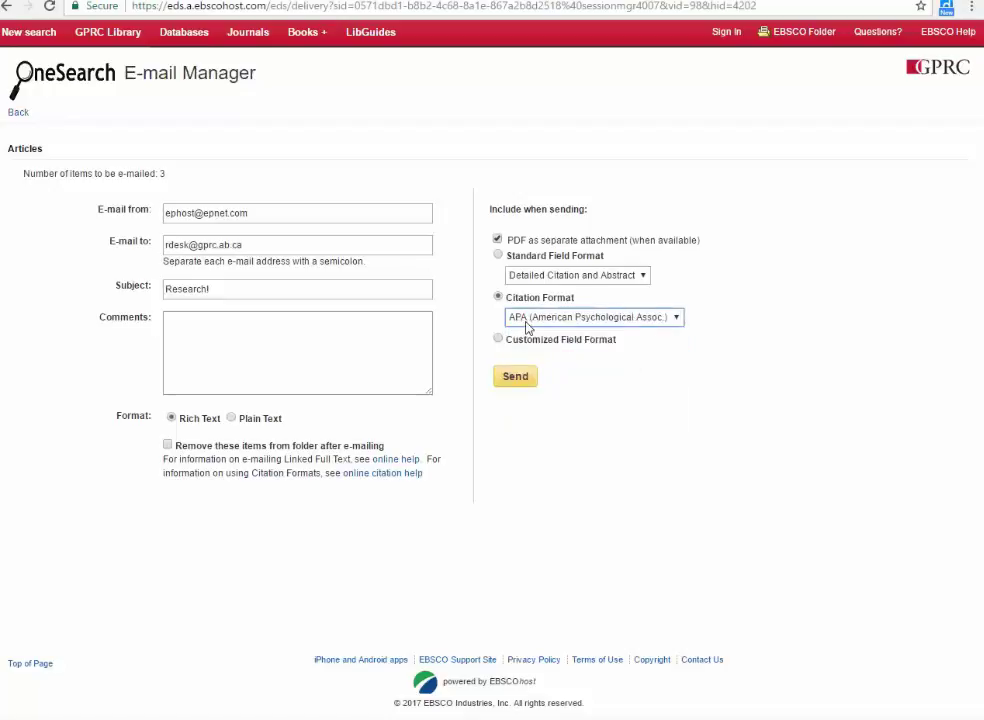
click(521, 384)
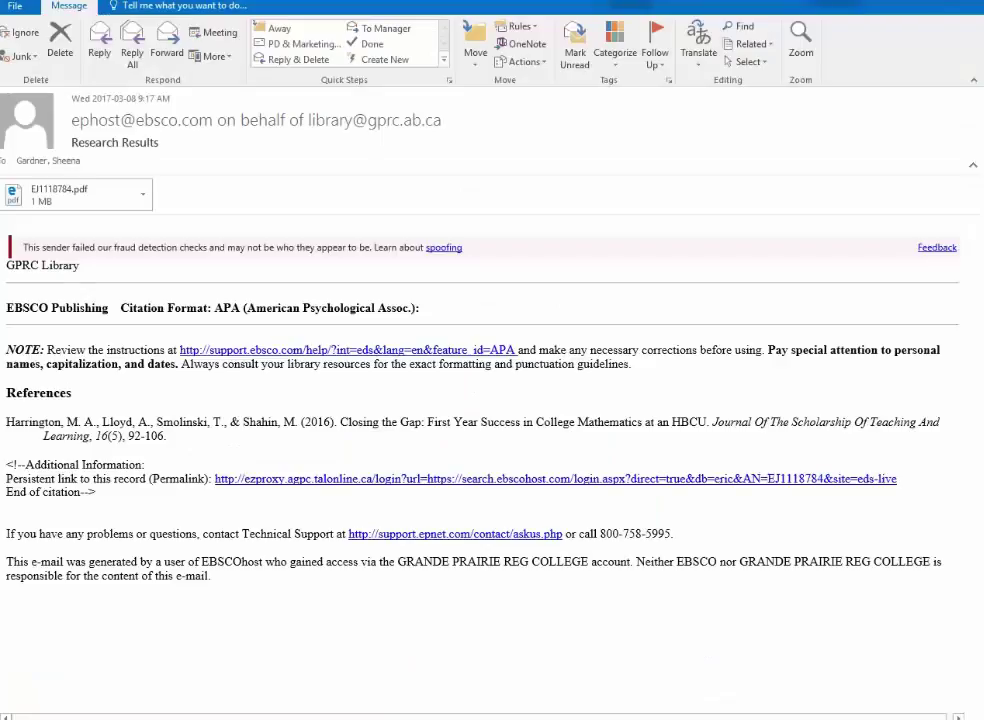
Switch to the received Research Results e-mail in Outlook, view its EJ1118784.pdf attachment and return to the message.
click(57, 203)
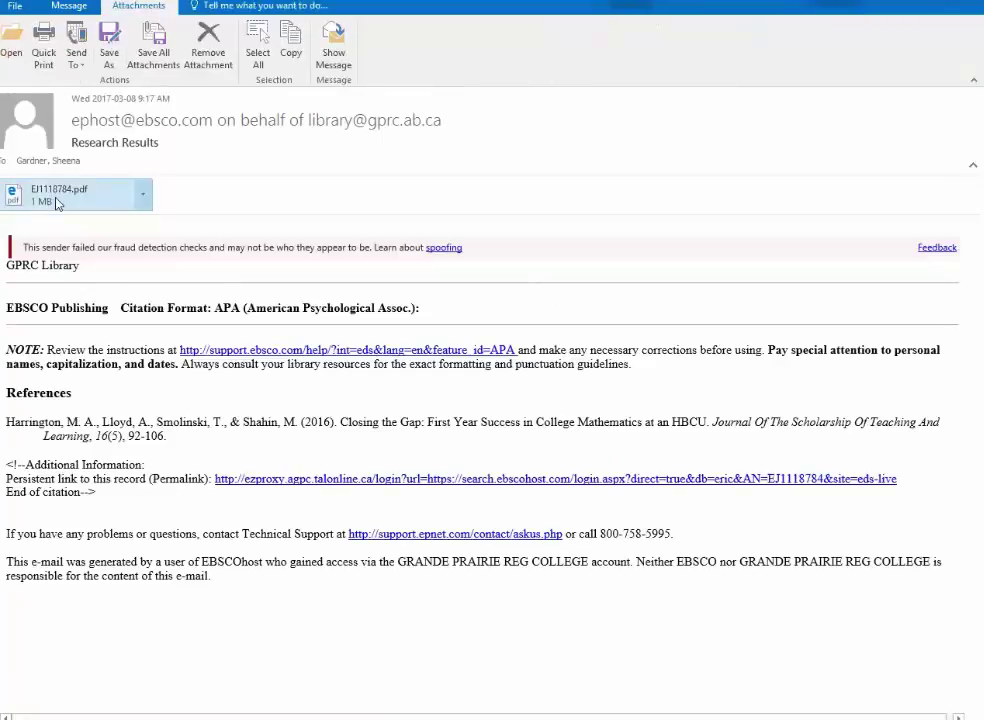
double_click(57, 203)
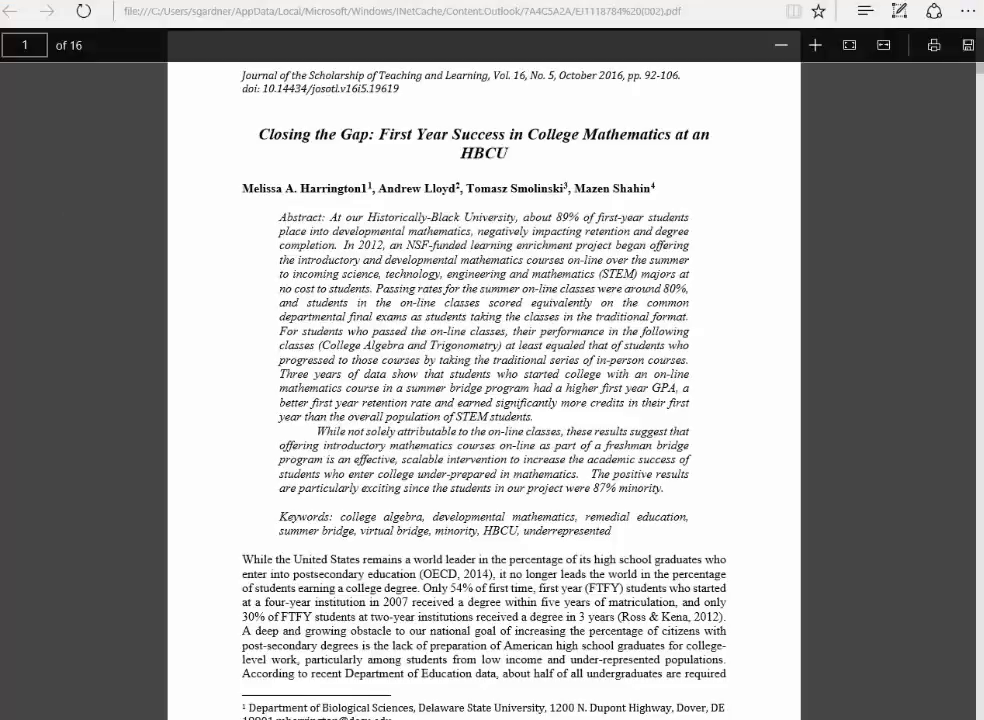
key(alt+Tab)
Highlight the article's full reference under References in the e-mail and check the citation format heading.
drag(166, 437, 18, 421)
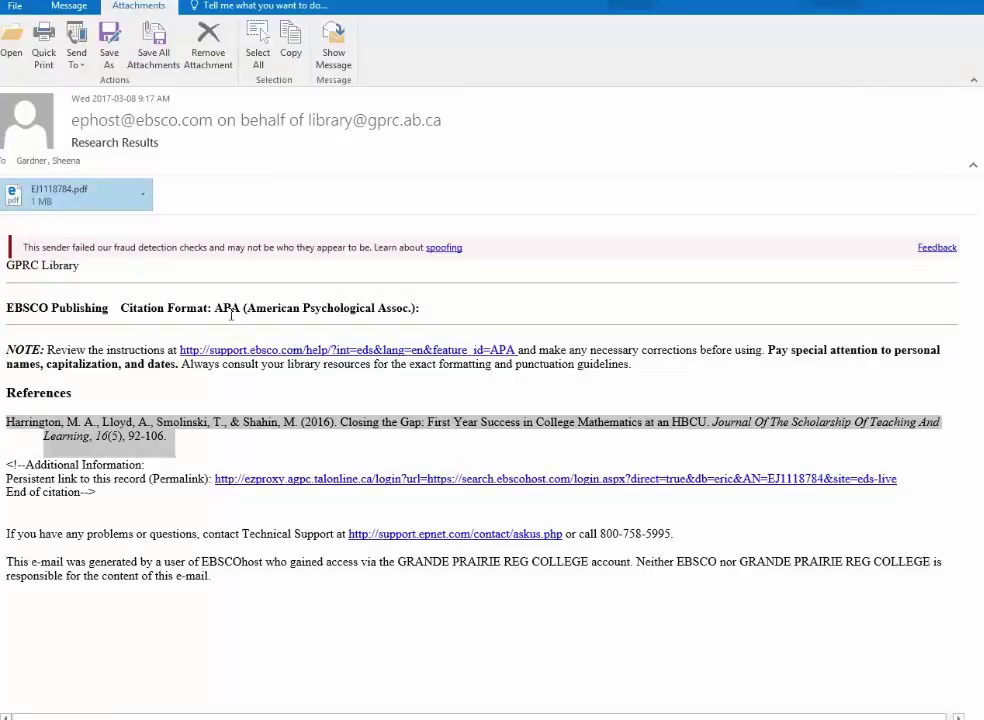
click(404, 310)
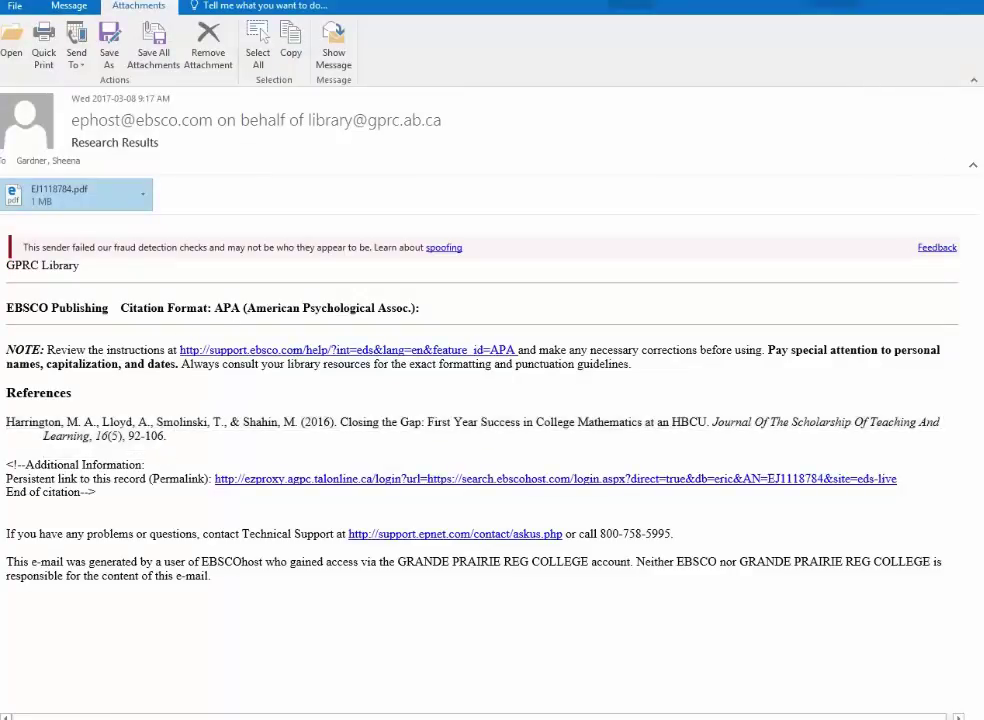
triple_click(136, 432)
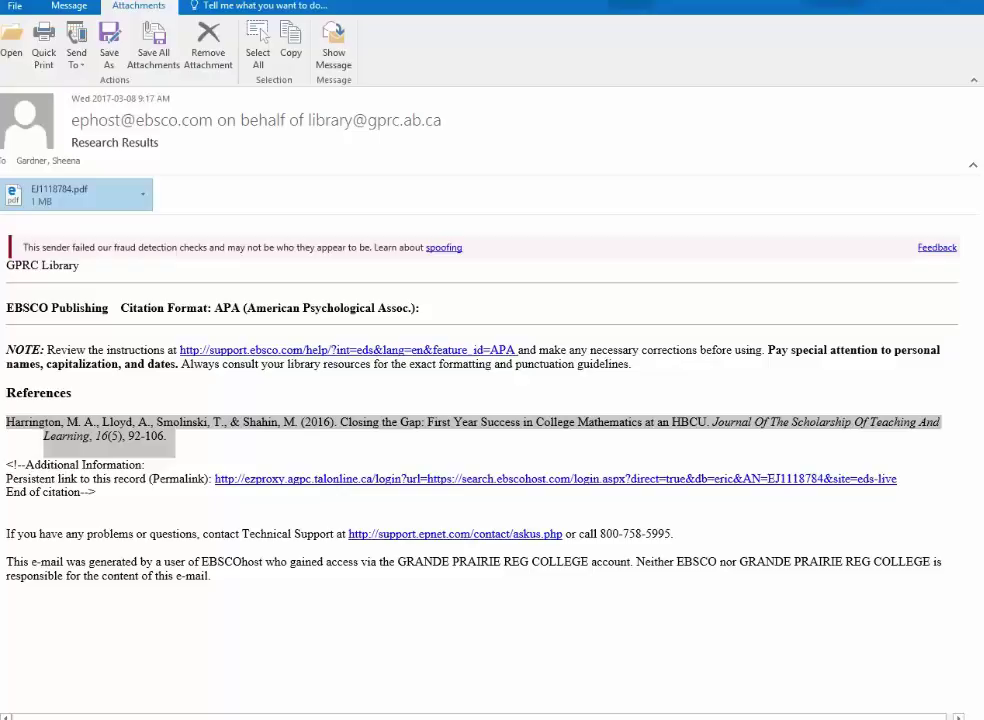
Compare the e-mailed reference with the journal article examples in the library's online APA Citation Guide.
key(alt+Tab)
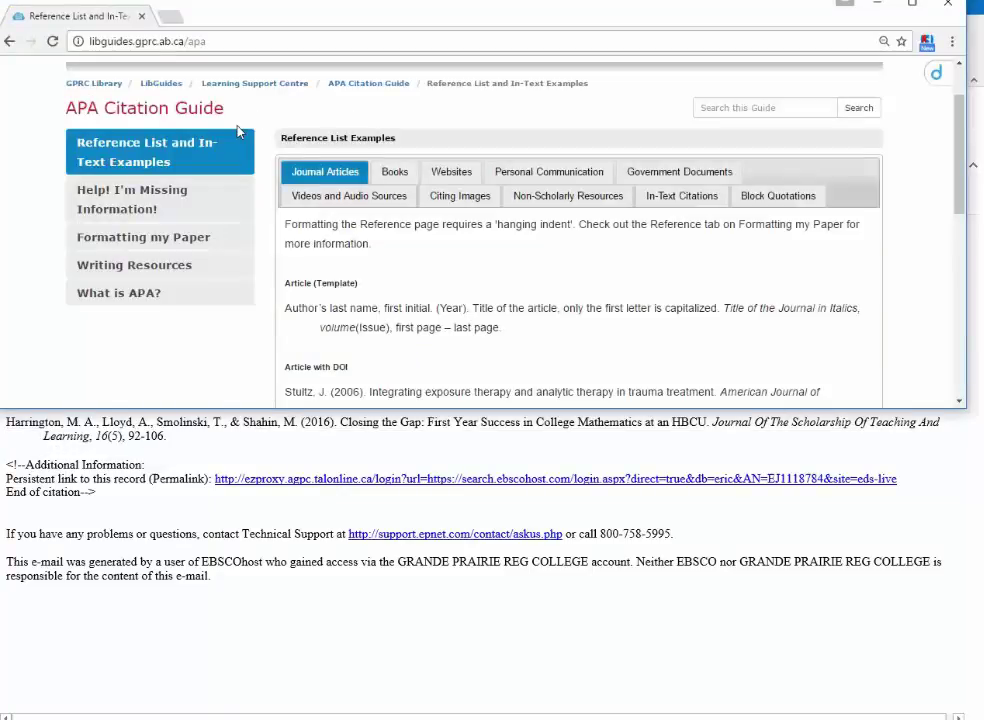
scroll(408, 355, down, 3)
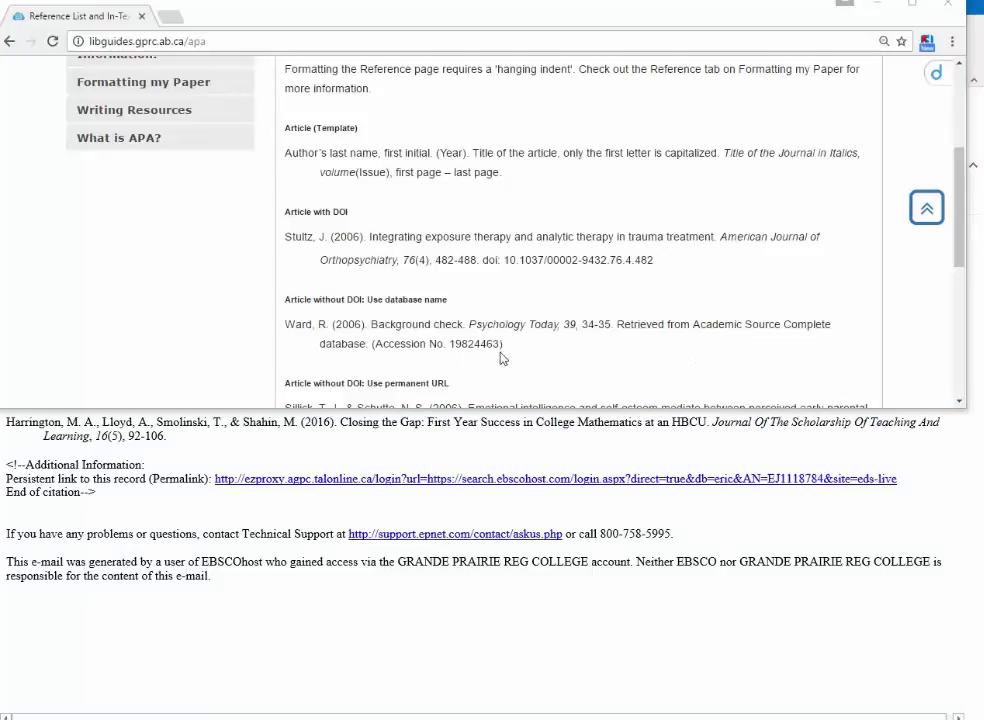
click(731, 479)
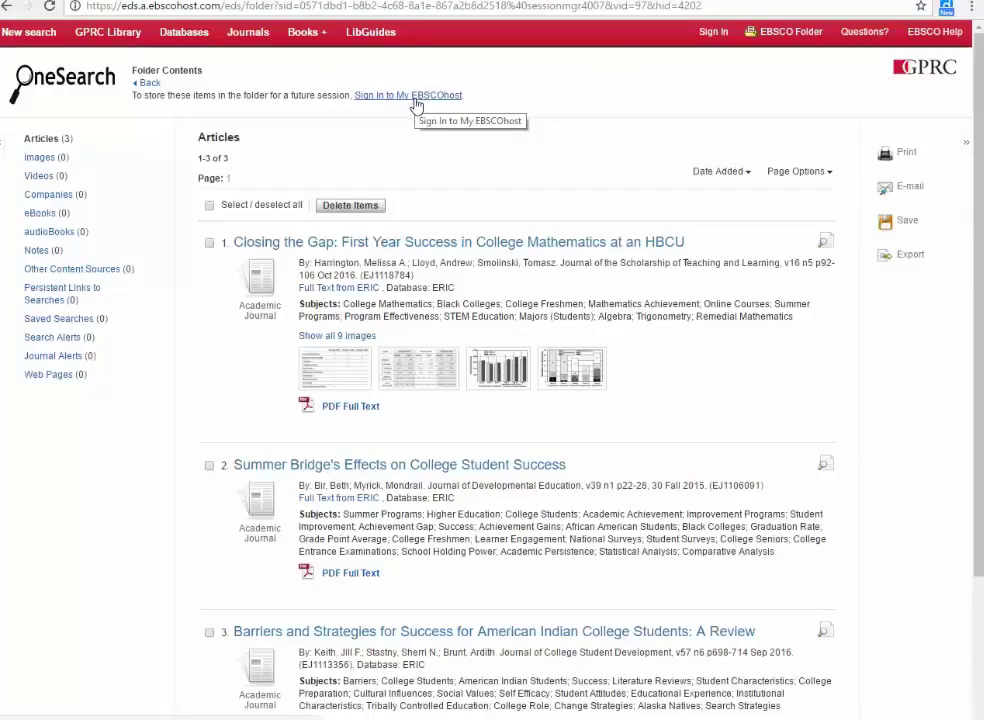
Create a personal My EBSCOhost account with name, e-mail, user name, password, the secret question "Favorite book?" and its answer.
click(414, 97)
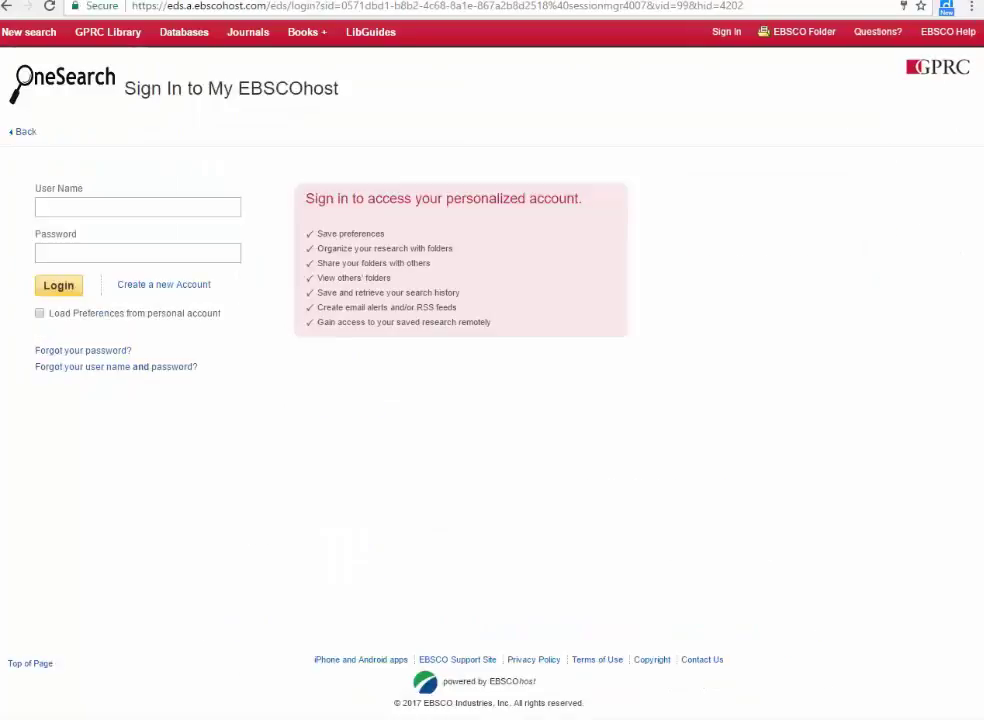
click(155, 298)
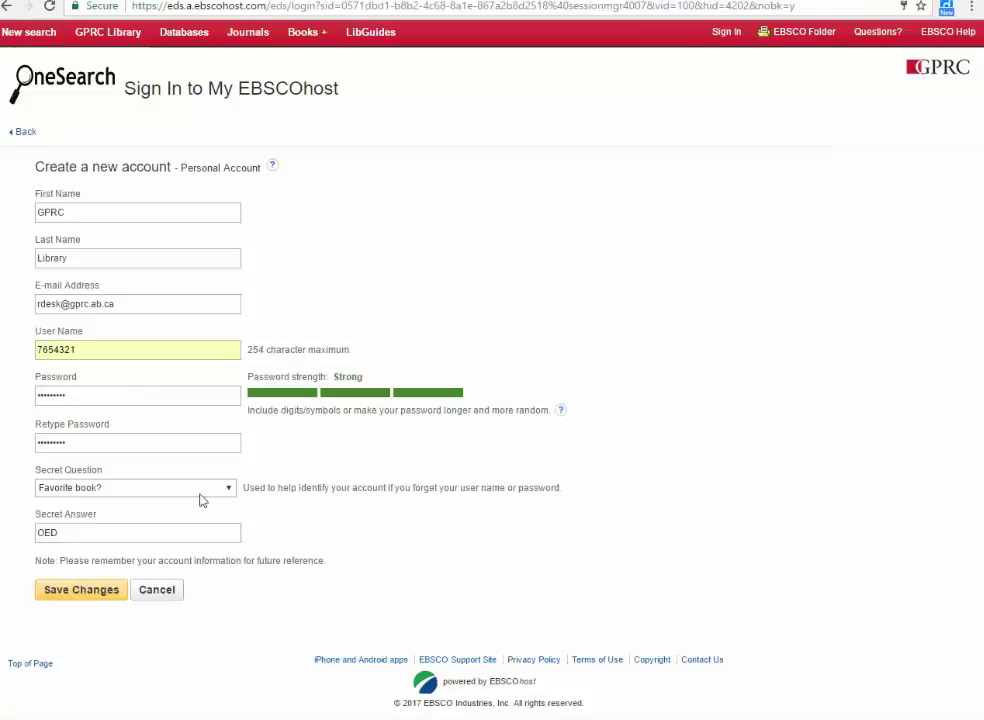
click(82, 590)
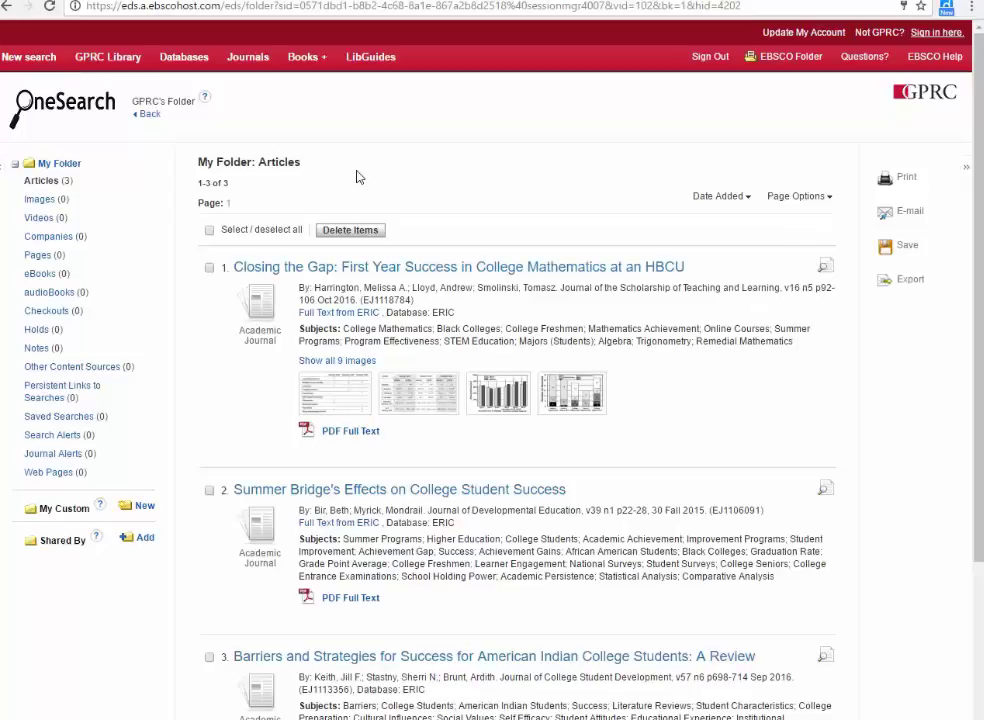
Create a new custom folder named "College Success".
click(145, 506)
click(266, 189)
text(College Success)
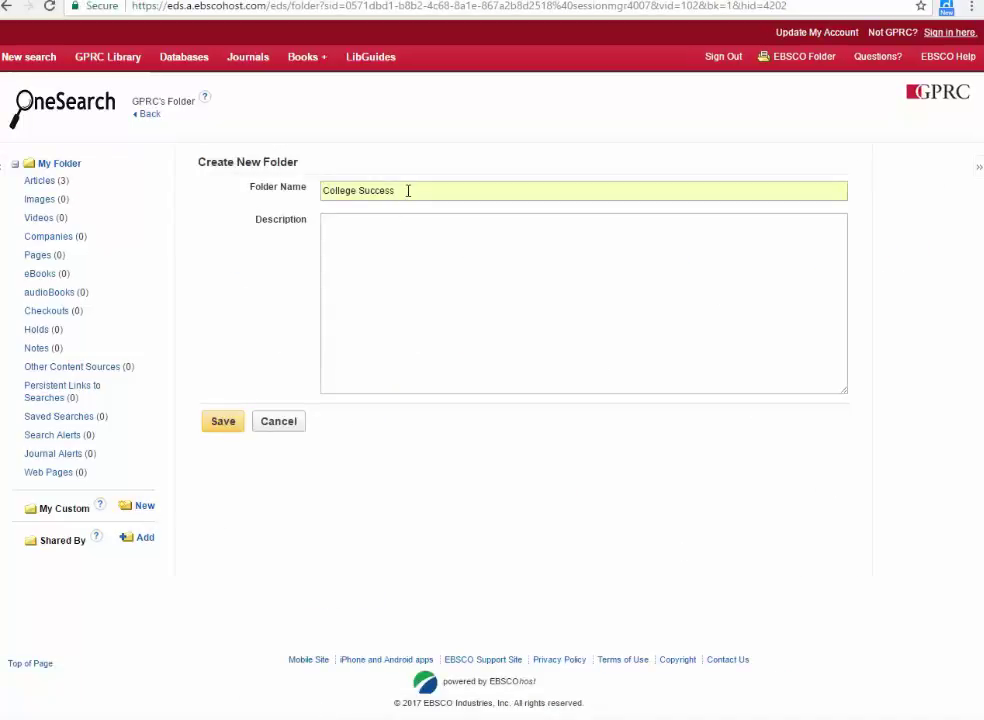
click(221, 426)
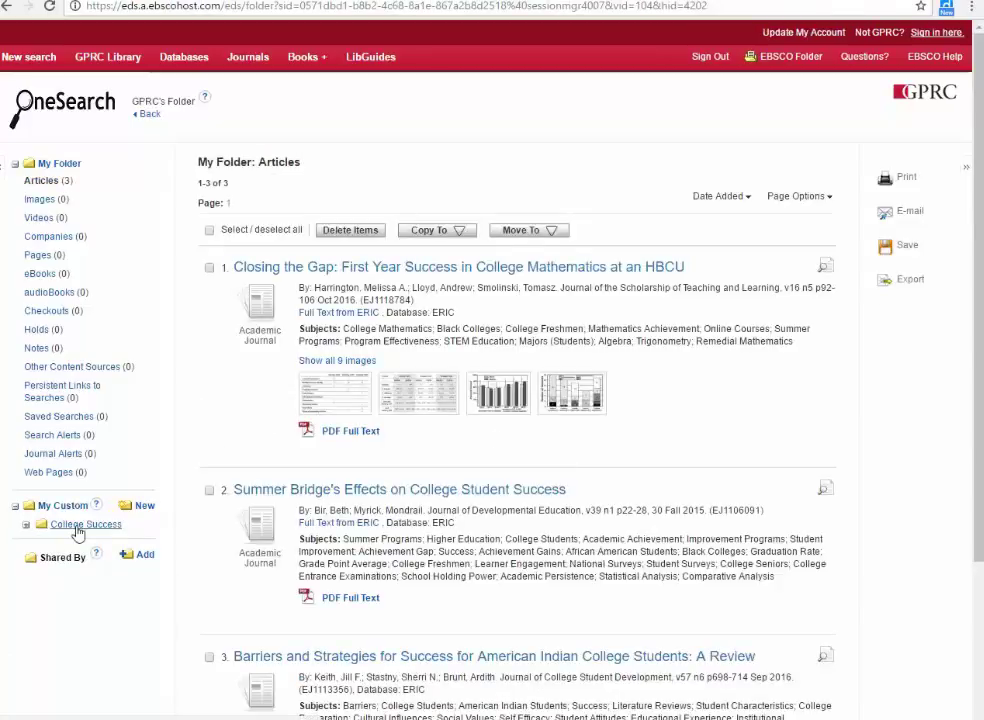
Create a folder named "New Research" inside the College Success folder.
click(145, 507)
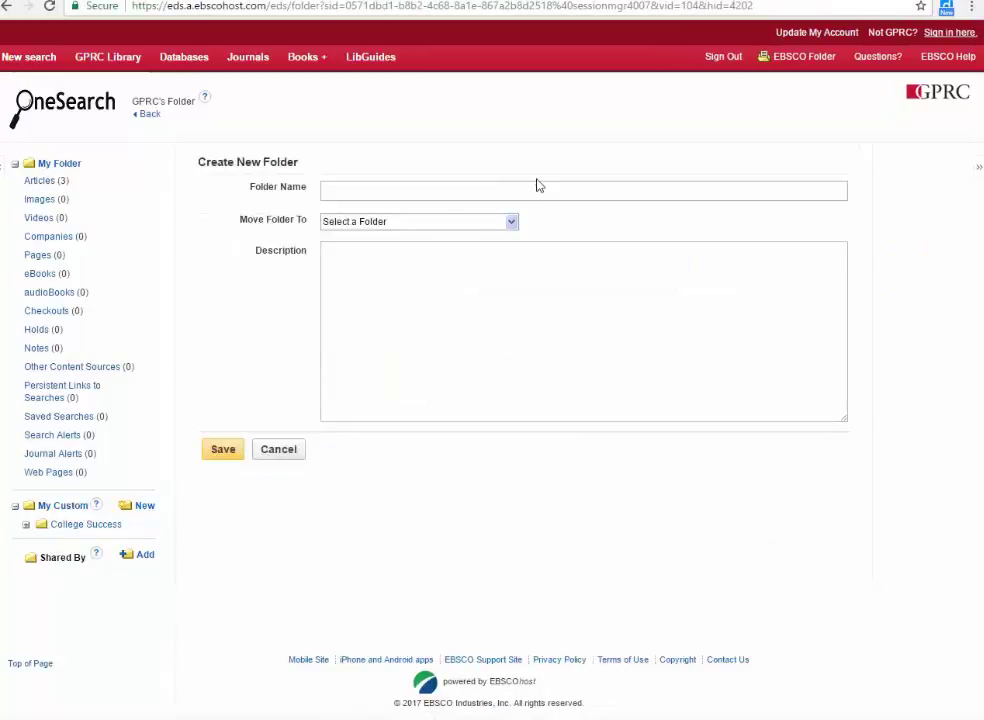
click(453, 192)
text(New Research)
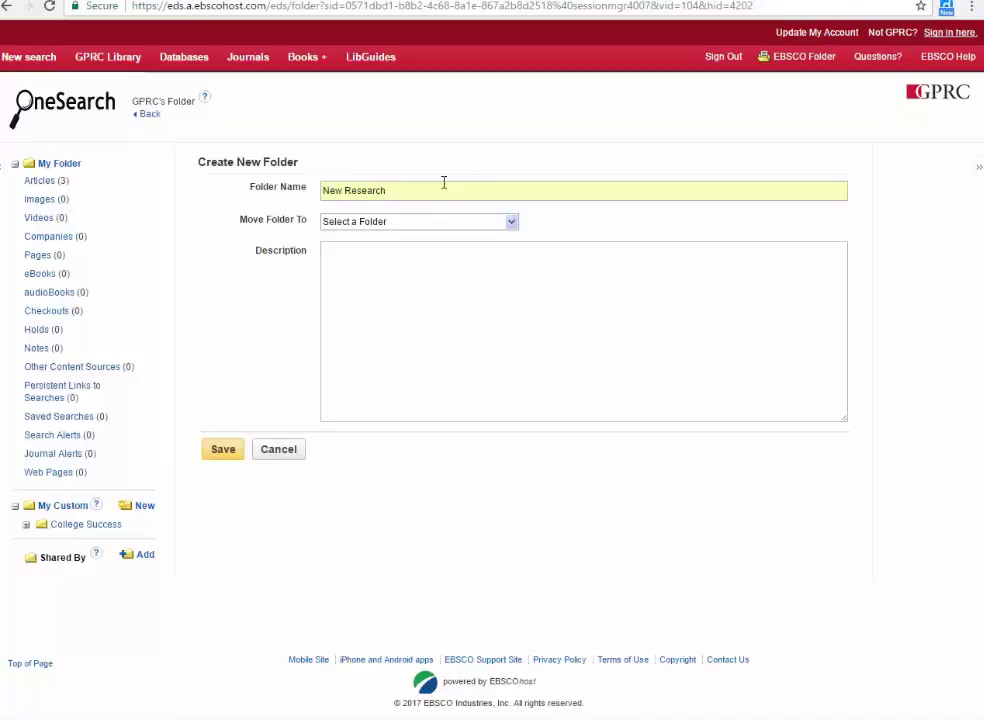
click(508, 223)
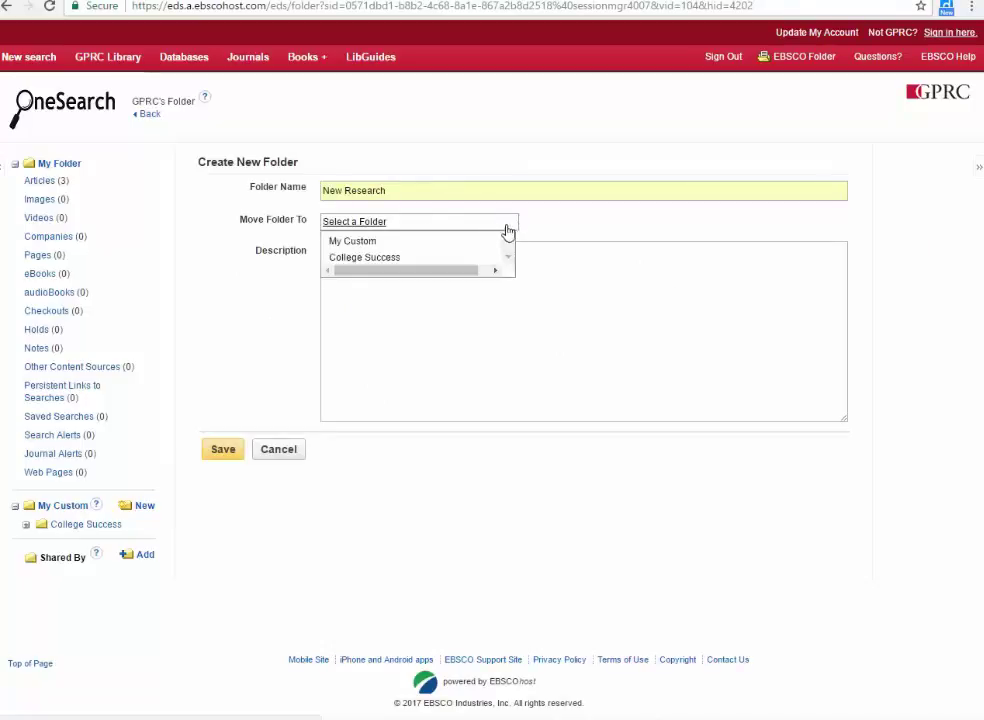
click(385, 258)
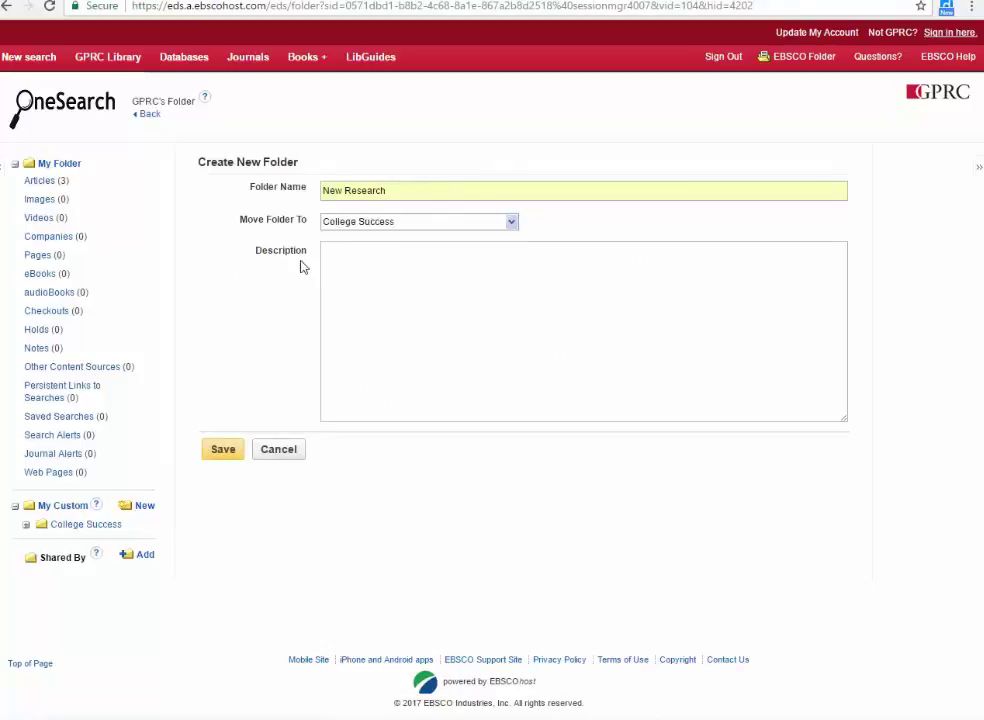
click(226, 452)
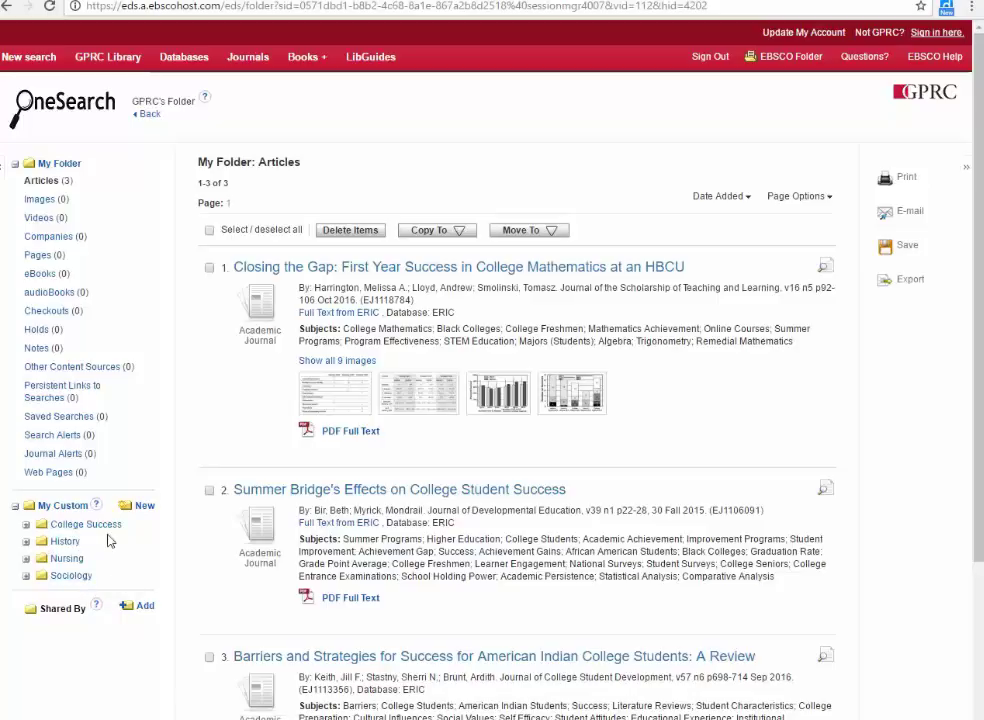
Expand the College Success folder and move all three articles from My Folder into its New Research subfolder.
click(27, 525)
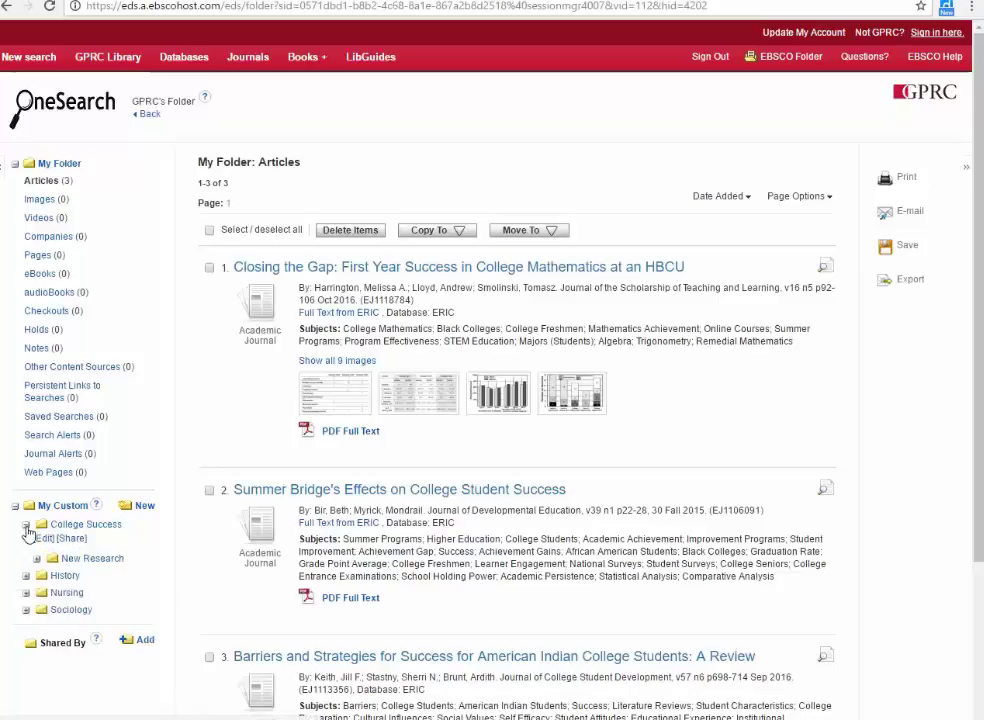
click(90, 558)
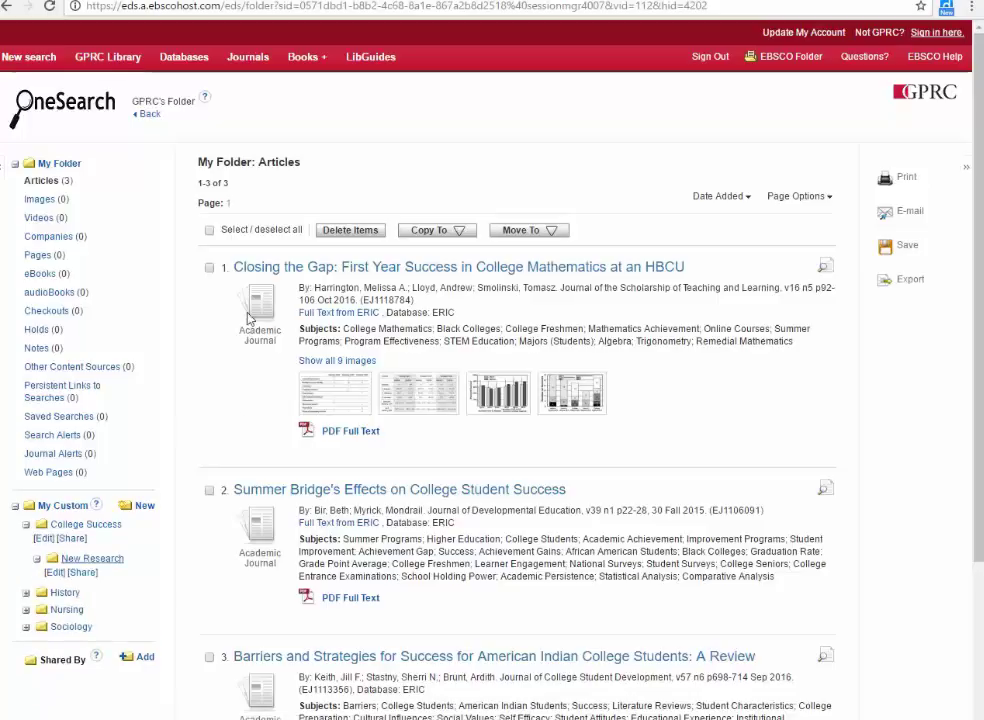
click(209, 230)
click(521, 231)
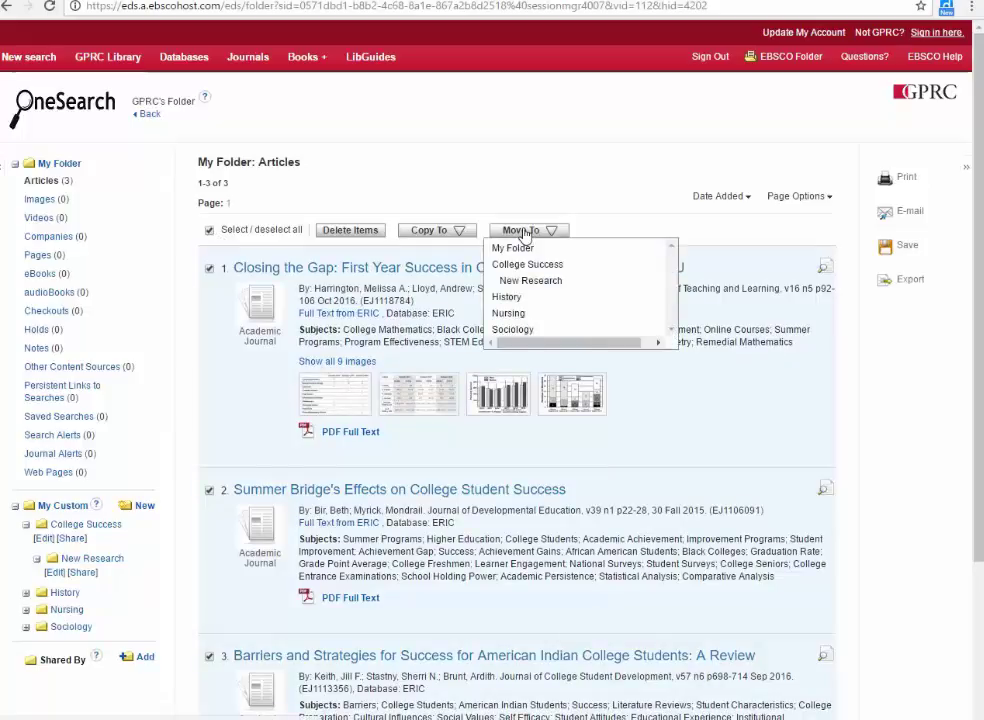
click(536, 282)
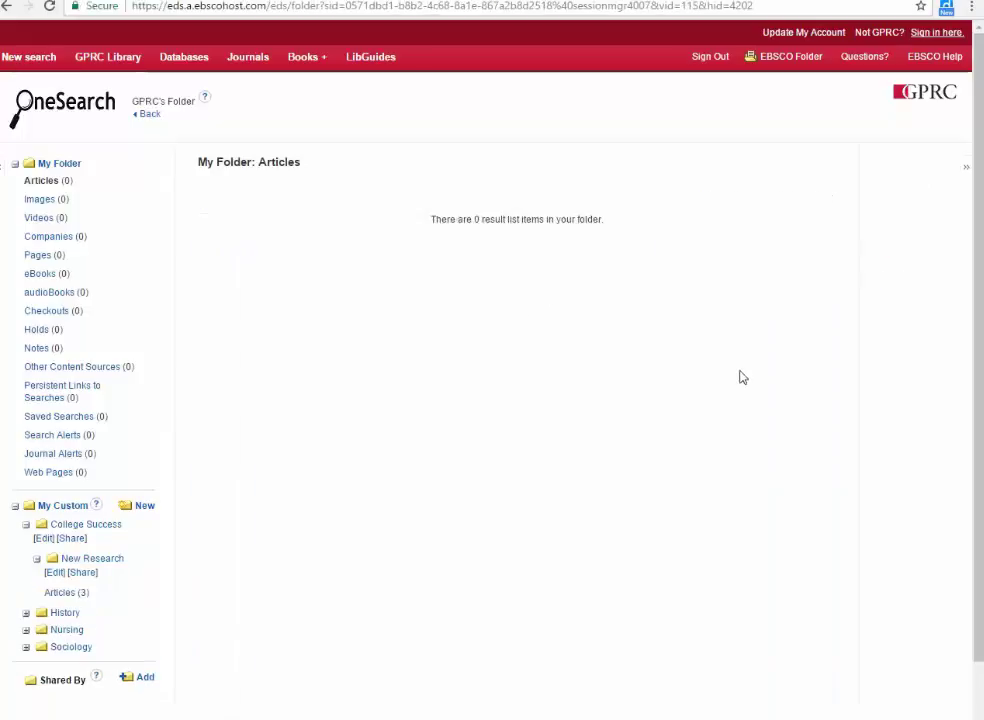
Share the New Research folder by sending an invitation to the recipient's e-mail address with a single-use passcode.
click(88, 574)
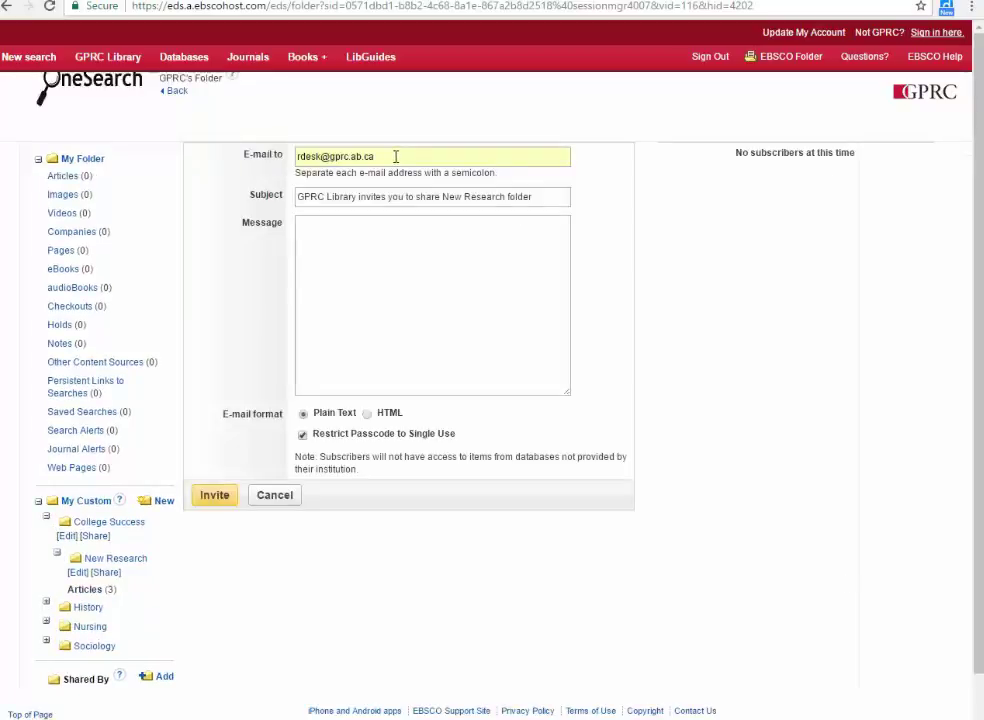
click(214, 496)
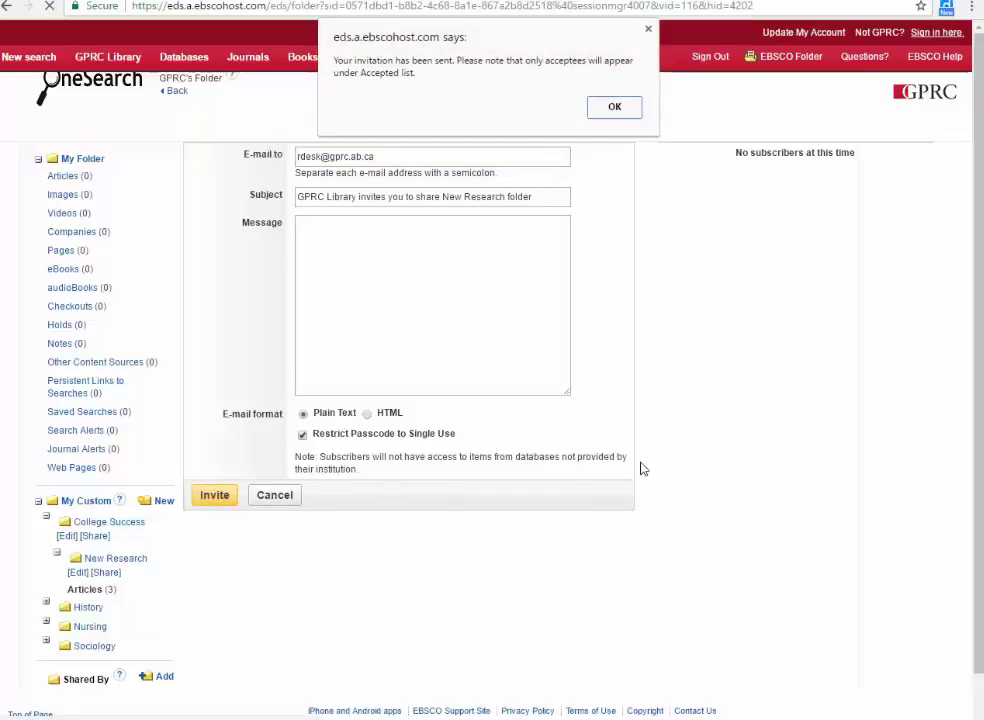
key(Return)
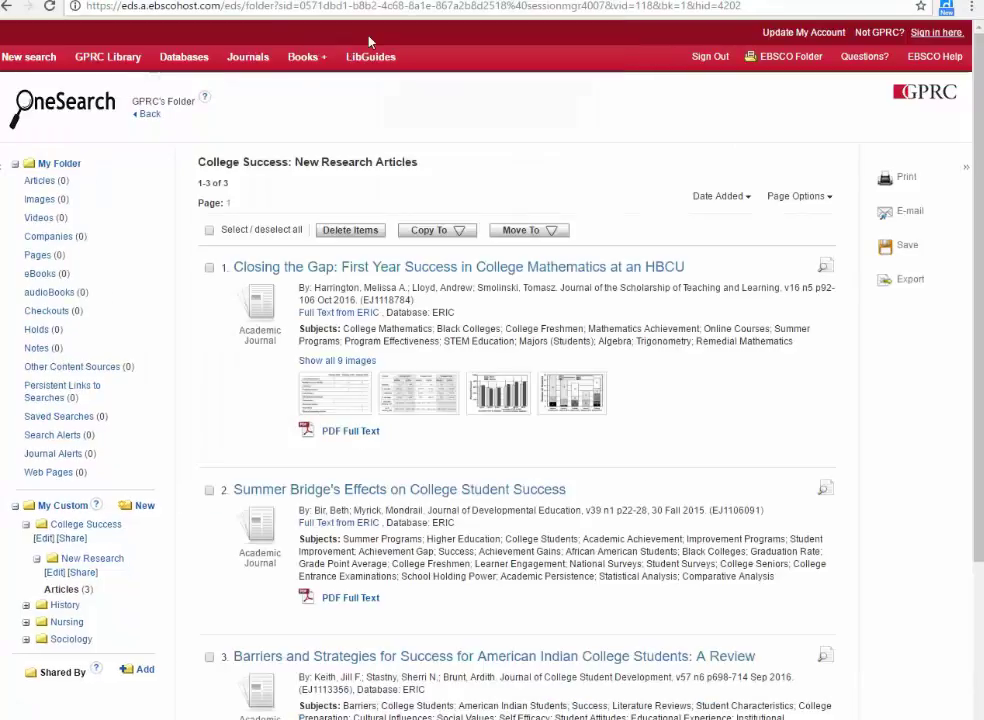
Go to the GPRC Library's About us page, review its contact options and open the research appointment booking.
click(110, 57)
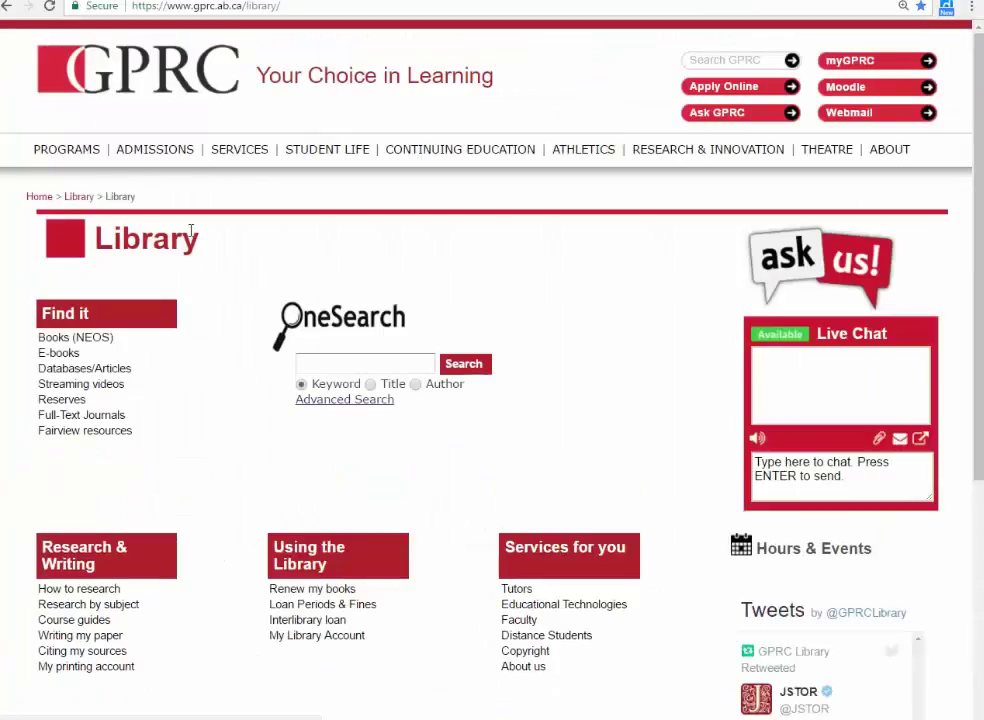
click(521, 670)
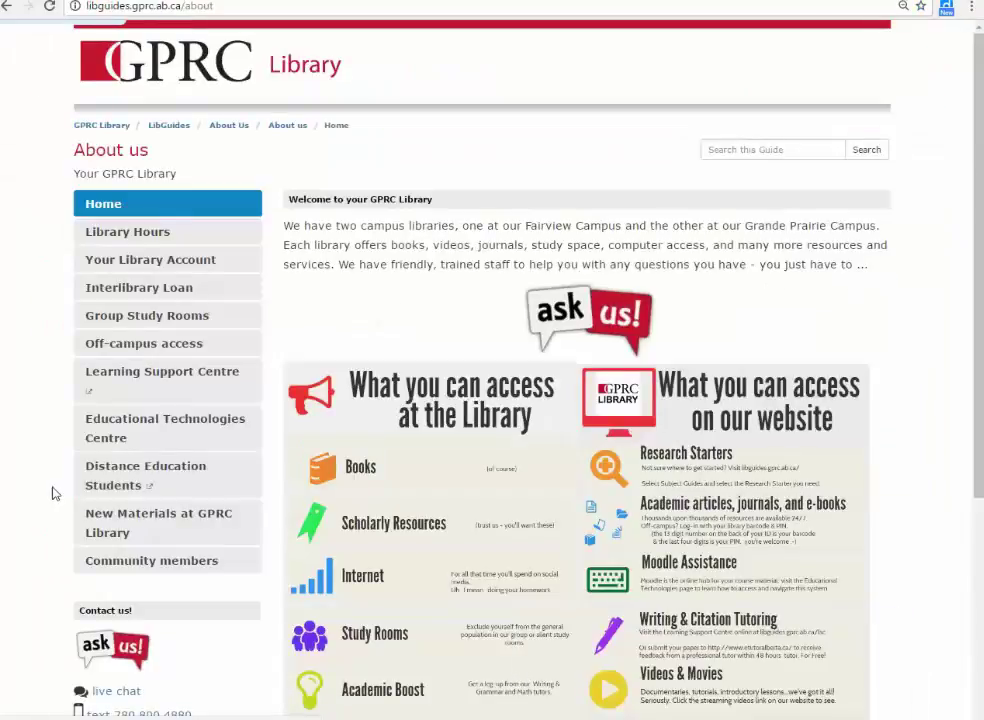
scroll(49, 491, down, 2)
scroll(49, 491, down, 2)
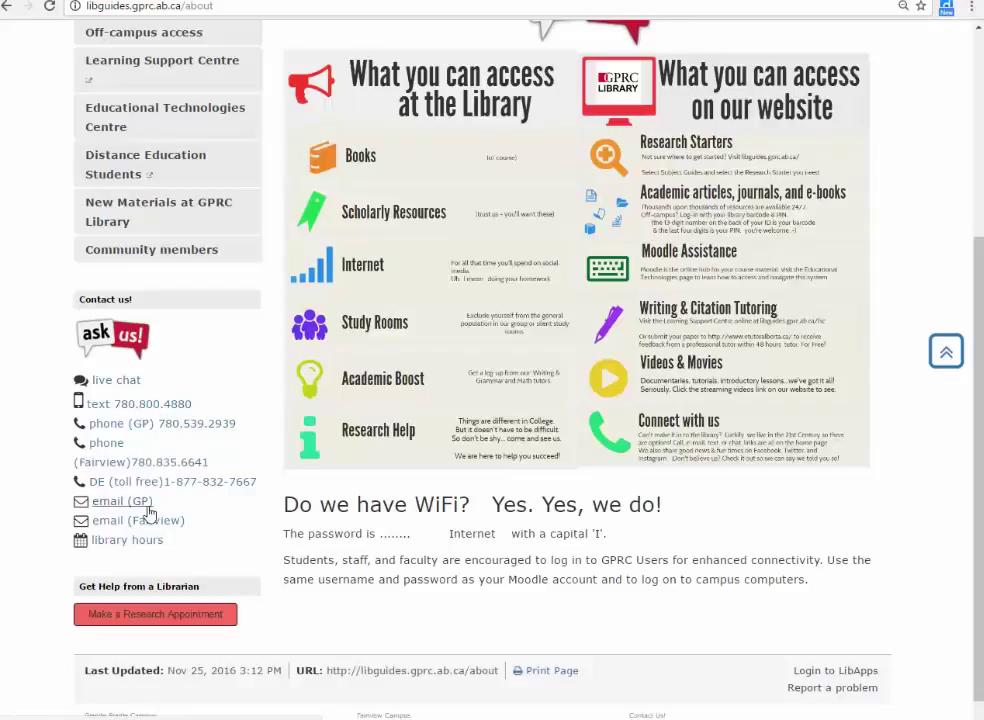
click(180, 614)
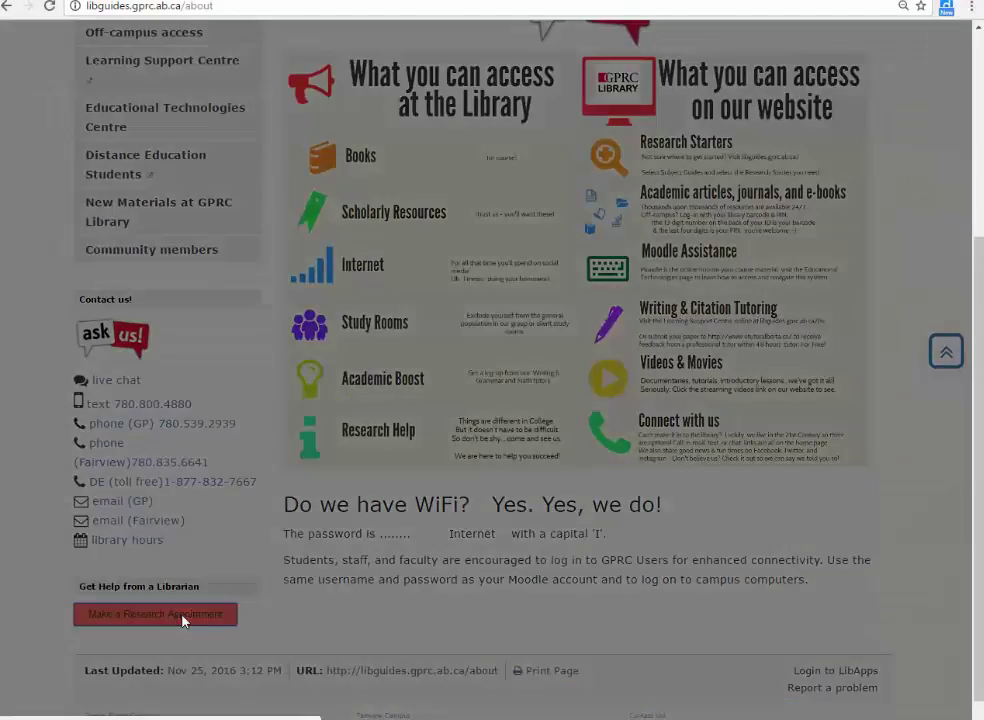